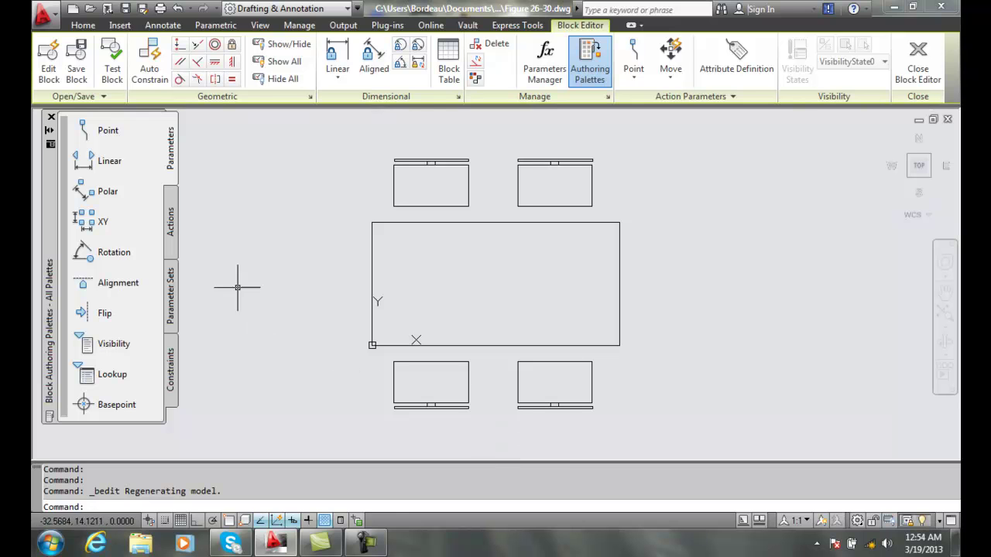
Add a chain-enabled Linear parameter between the lower chairs' top-left endpoints, labelled below them
left_click(94, 161)
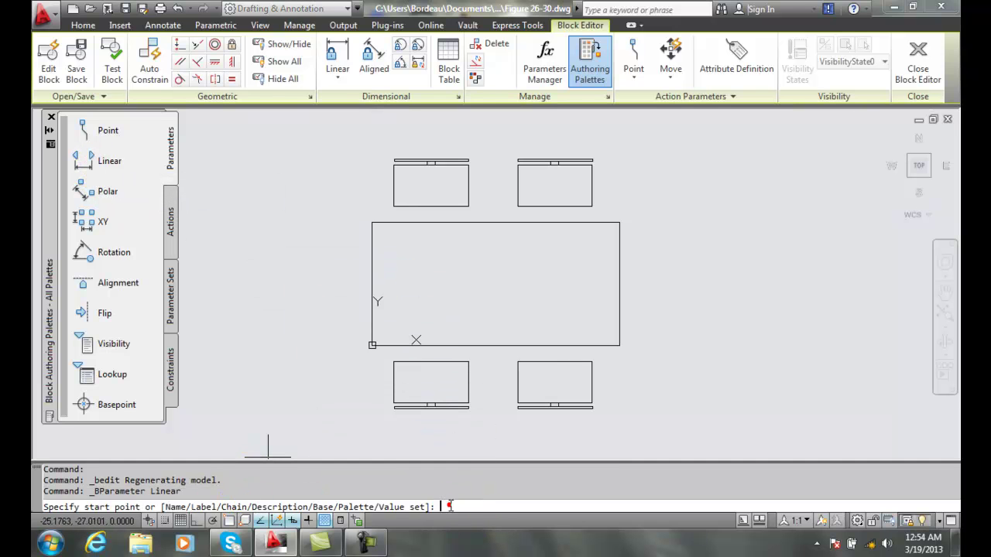
type("d")
key("Return")
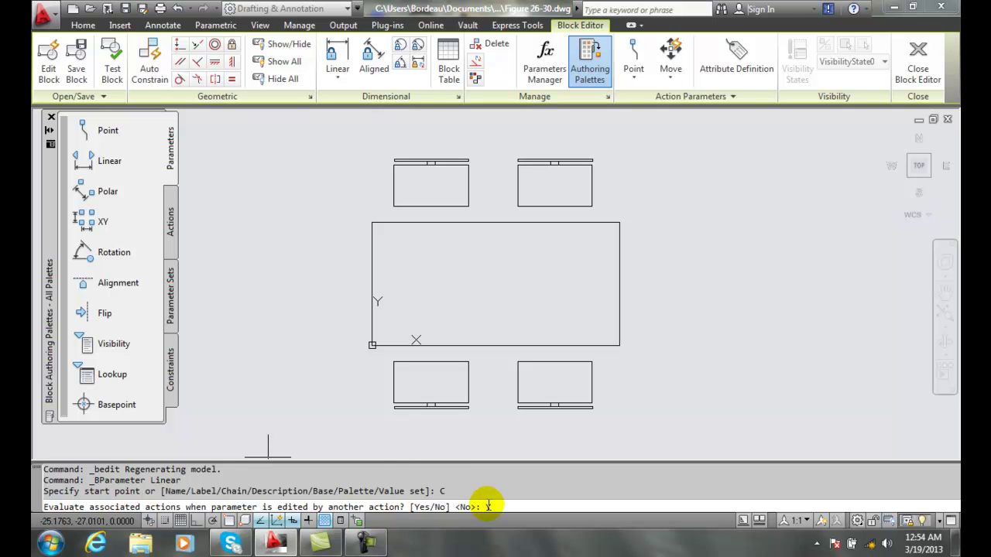
key("Return")
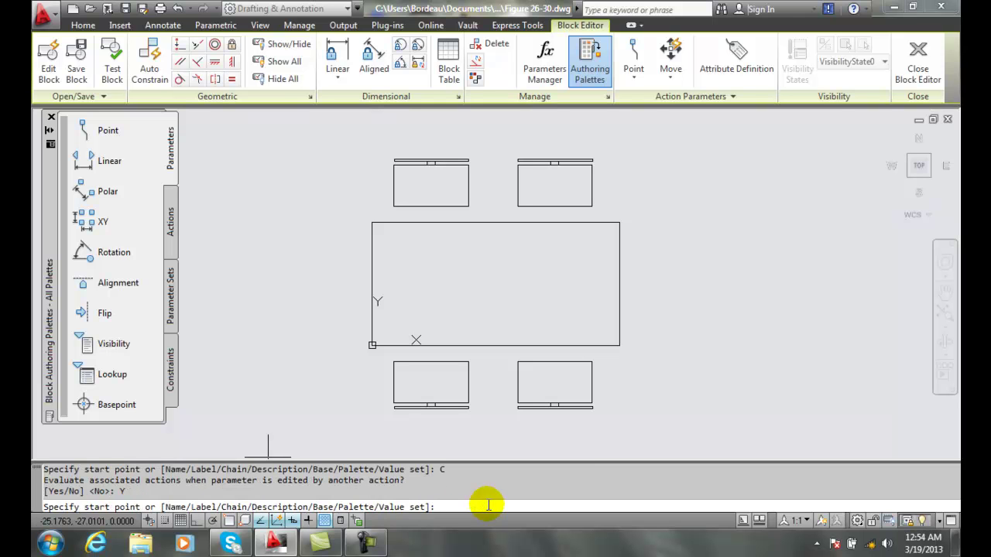
right_click(347, 370, "shift")
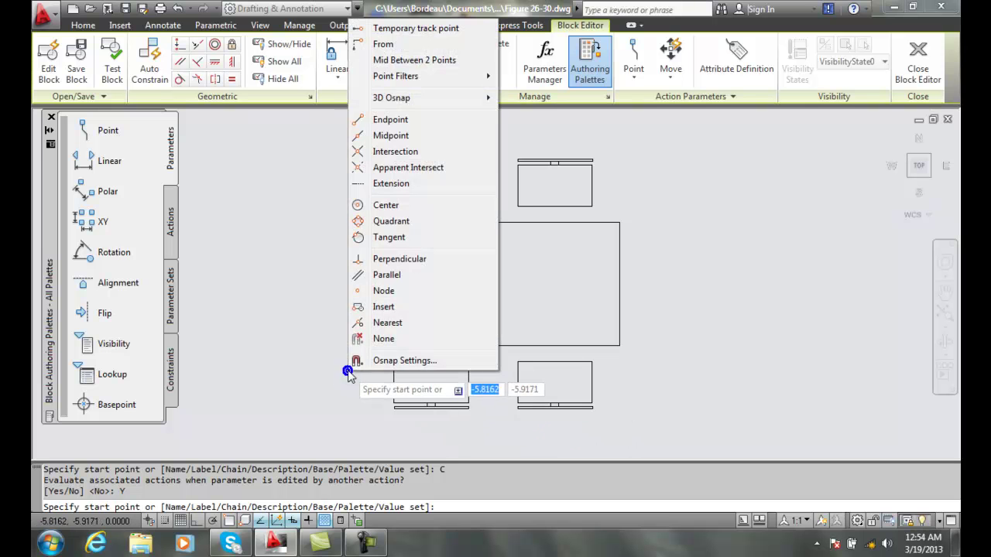
left_click(382, 121)
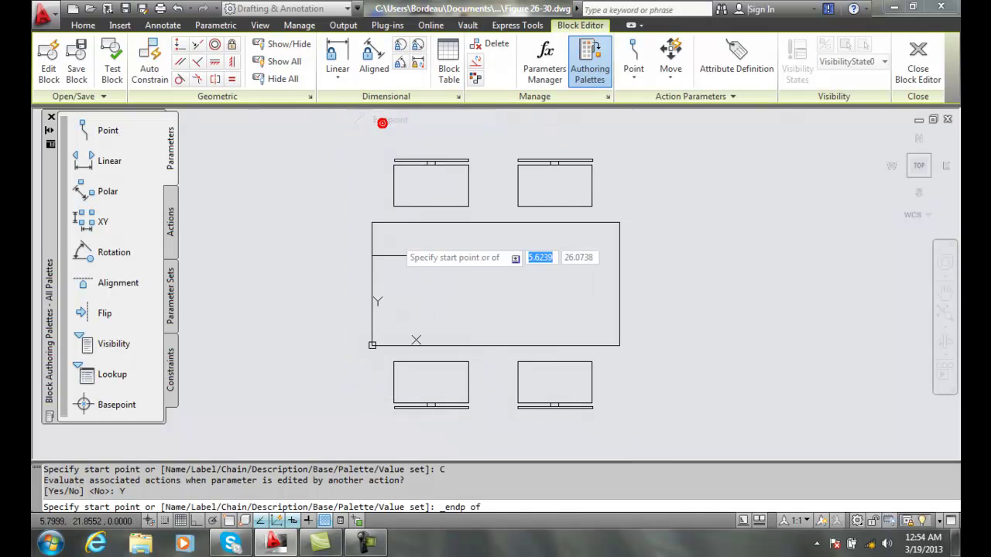
left_click(393, 362)
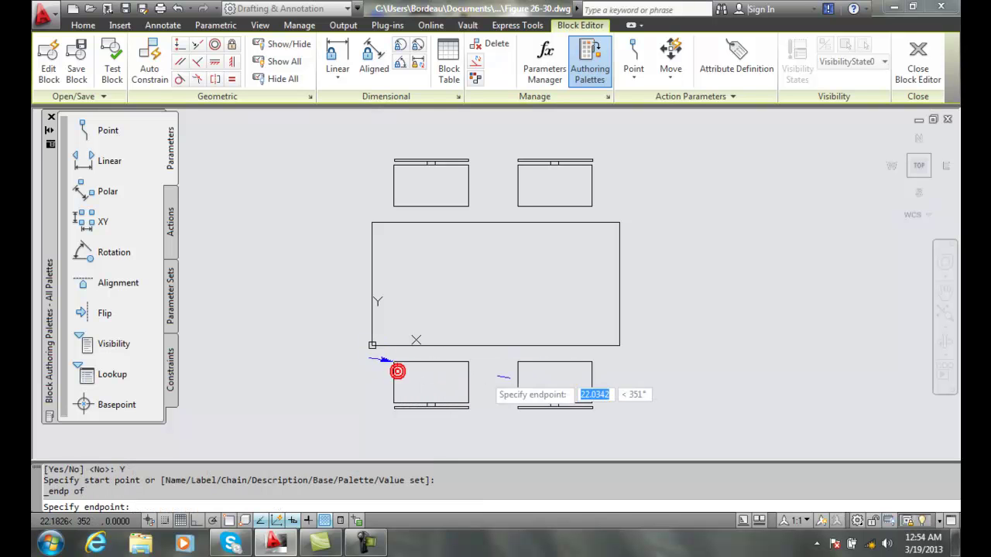
right_click(519, 374, "shift")
left_click(534, 124)
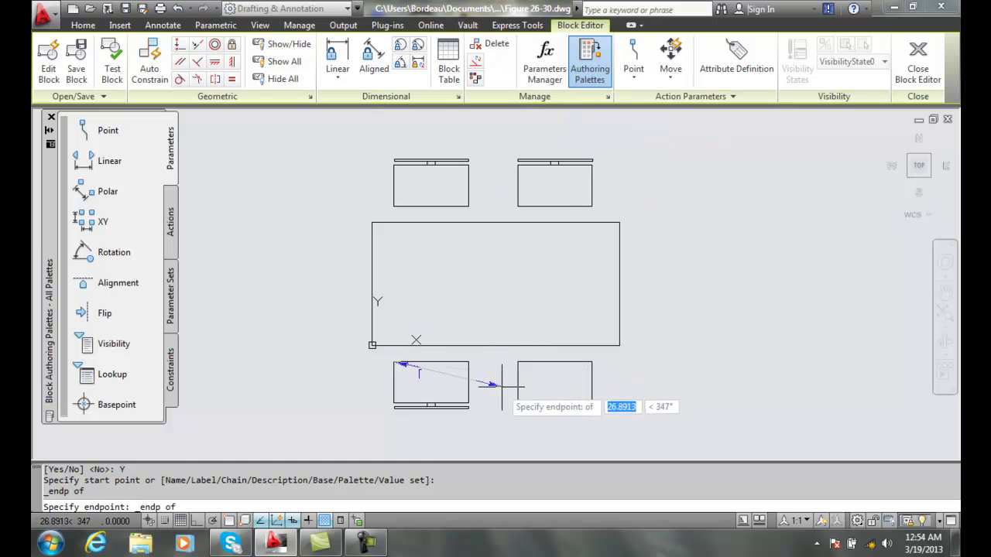
left_click(517, 362)
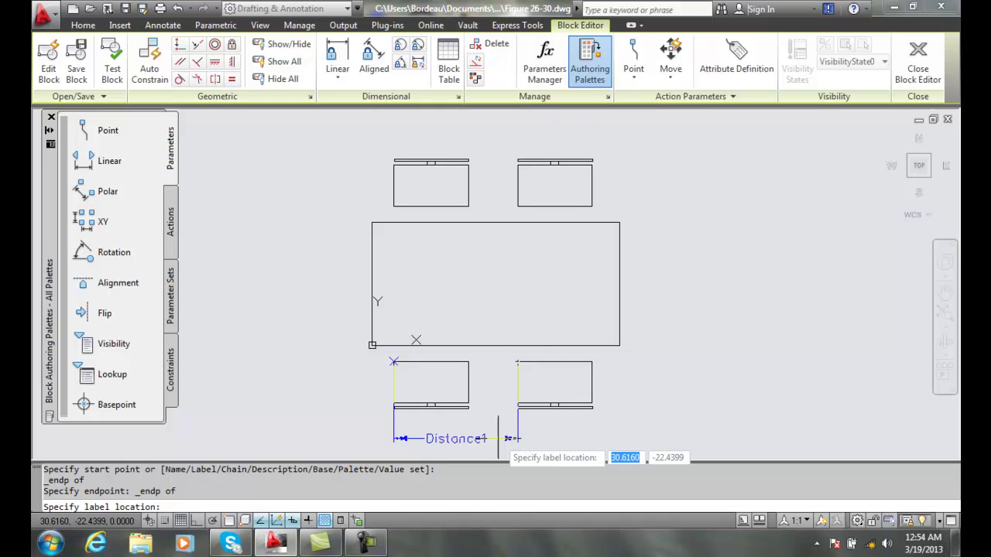
left_click(498, 438)
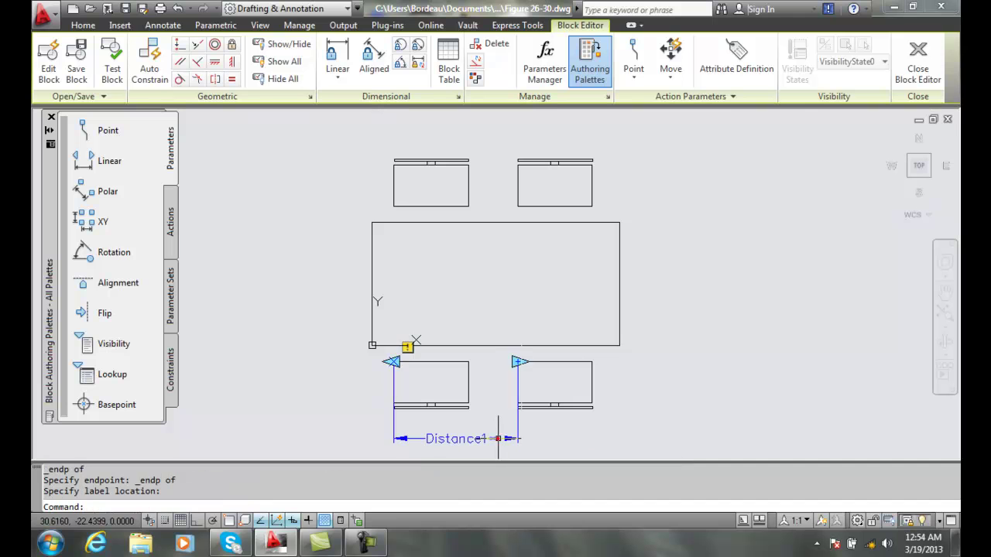
left_click(460, 440)
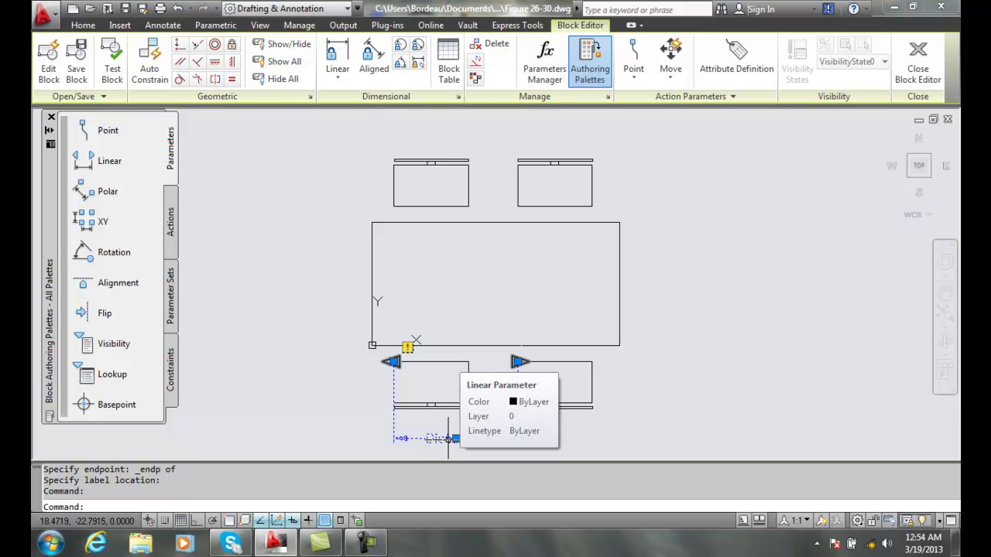
Change the lower parameter's Distance name to CHAIR ARRAY in Properties, then deselect it
right_click(447, 439)
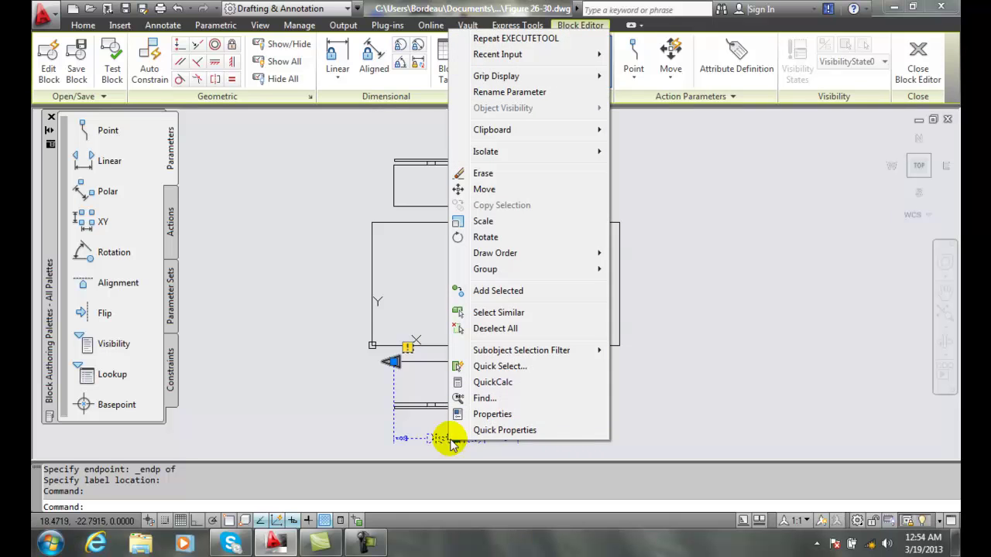
left_click(464, 410)
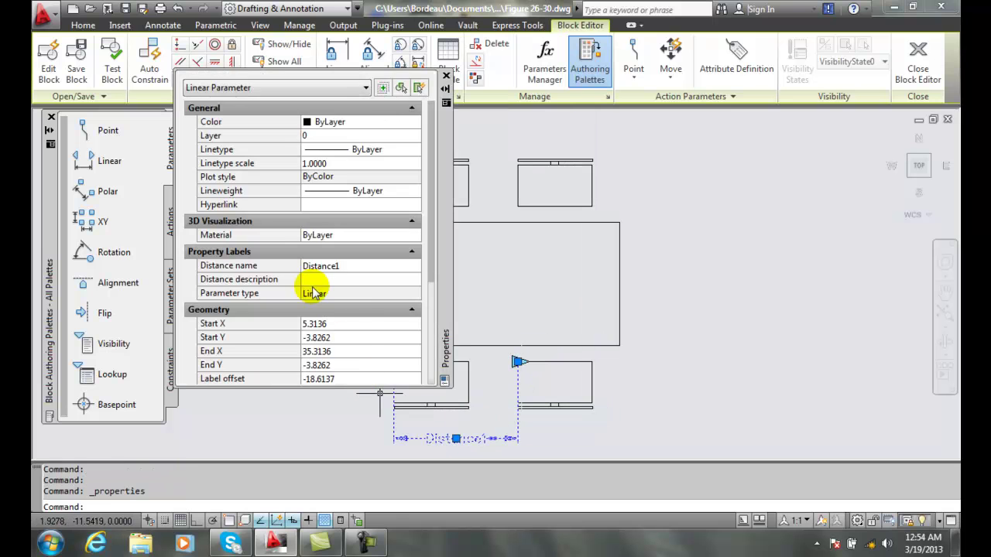
left_click(338, 268)
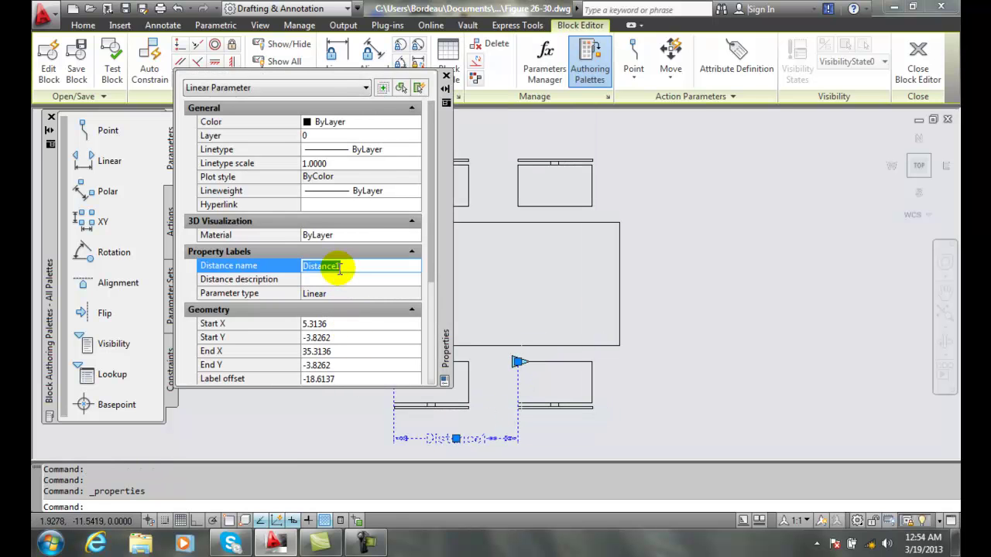
type("CHAIR ARRAY")
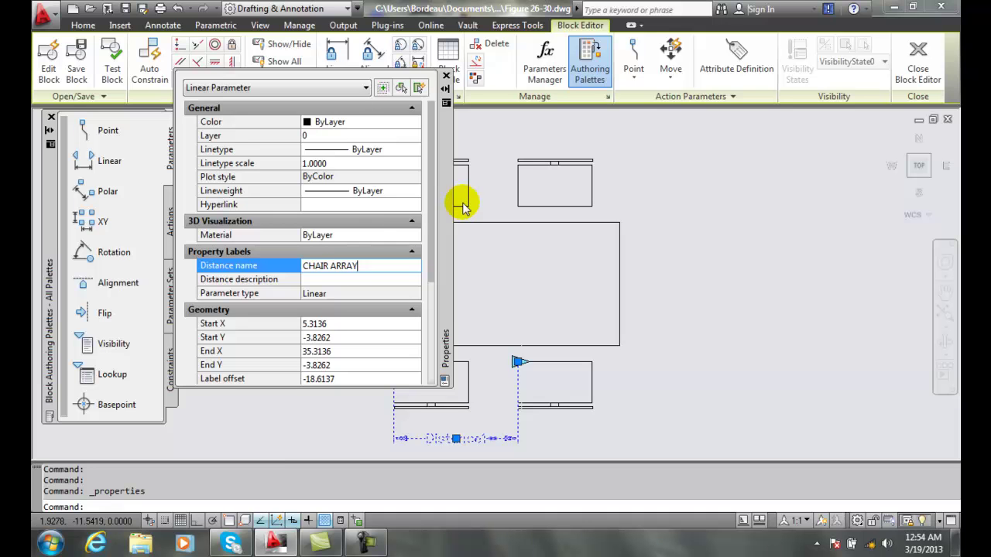
key("Return")
scroll(420, 286, "down", 5)
scroll(420, 305, "down", 2)
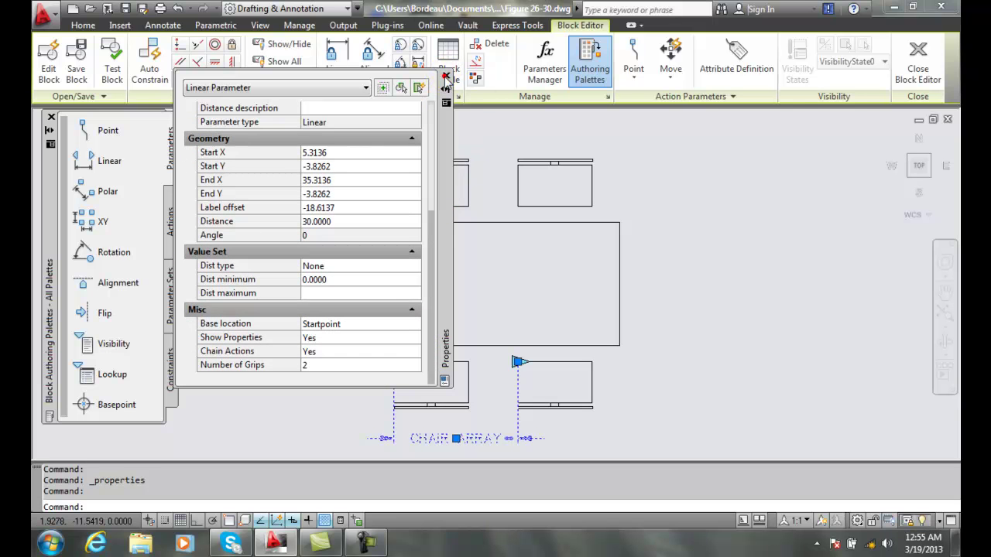
left_click(447, 76)
key("Escape")
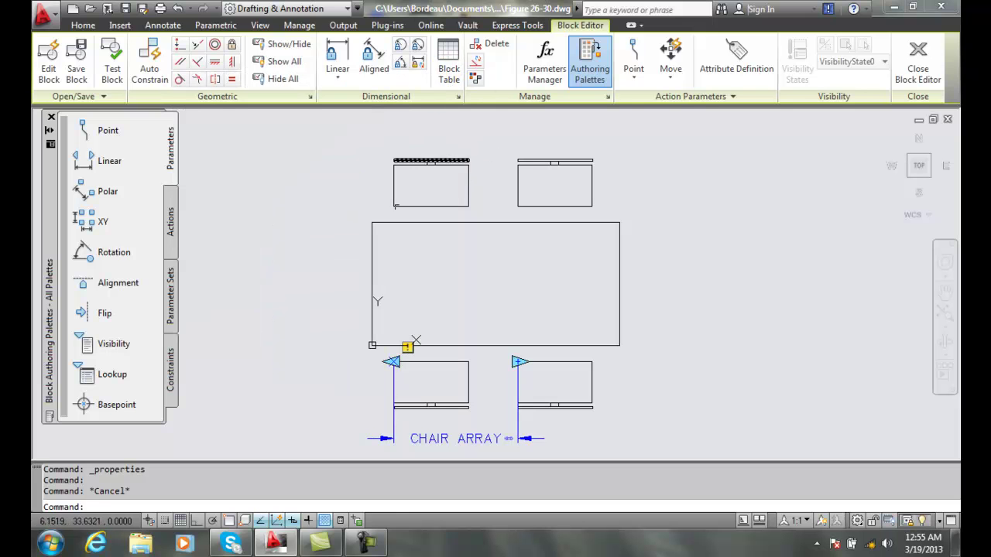
mouse_move(408, 347)
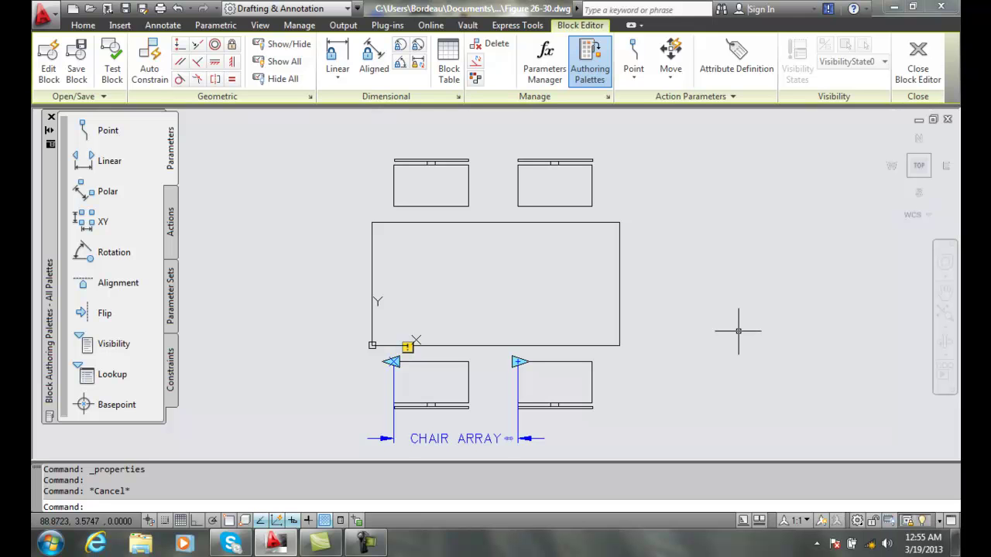
Create an Array action on CHAIR ARRAY that includes the upper-right and lower-right chairs
left_click(170, 221)
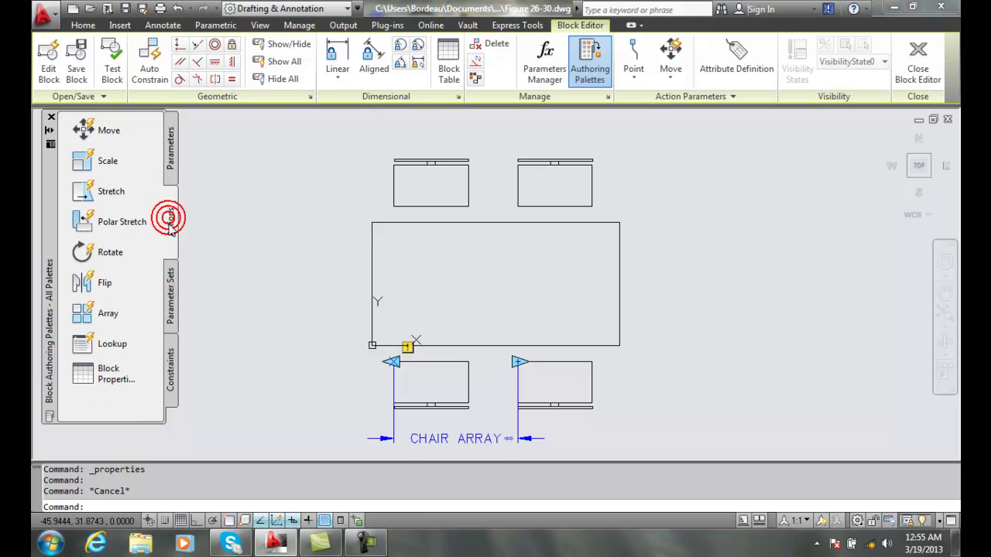
left_click(99, 313)
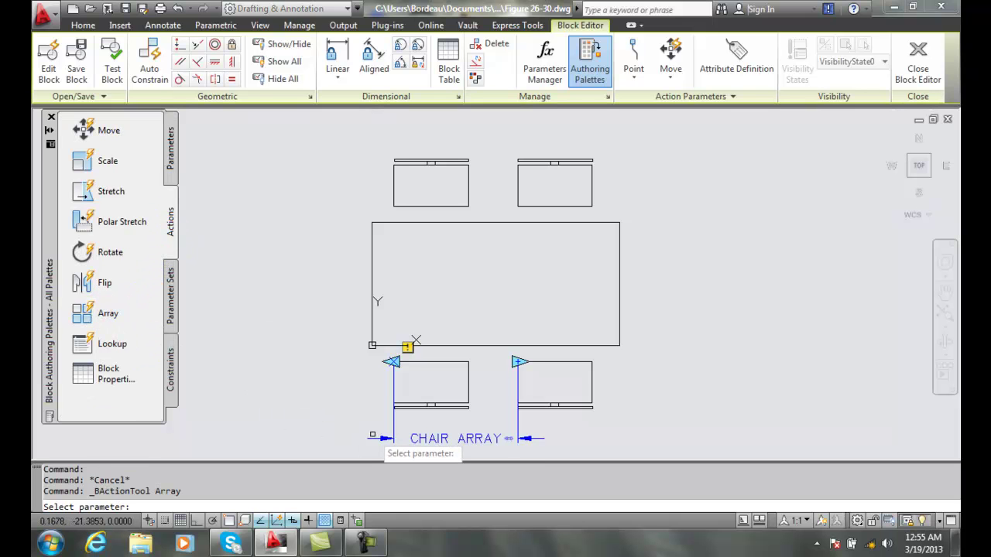
left_click(478, 440)
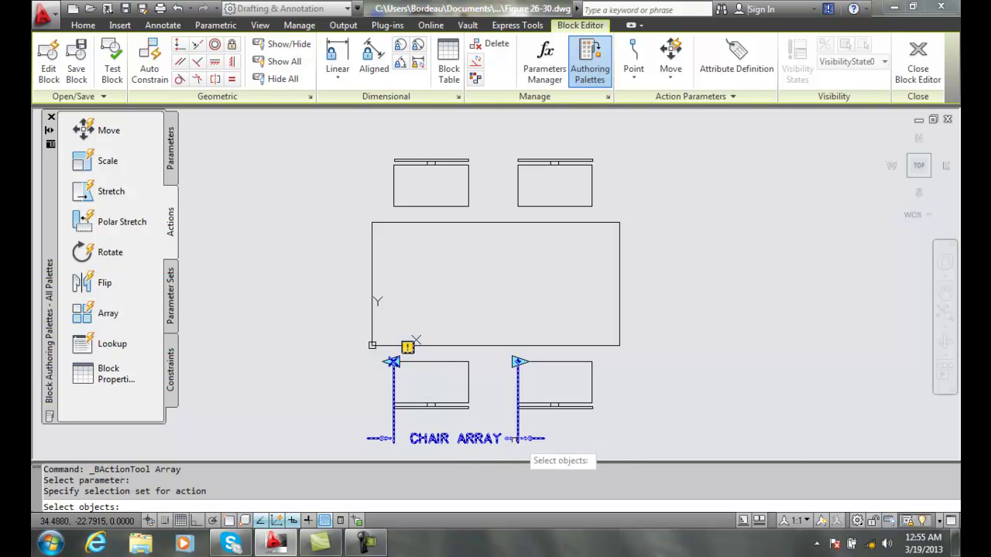
left_click(606, 210)
left_click(505, 136)
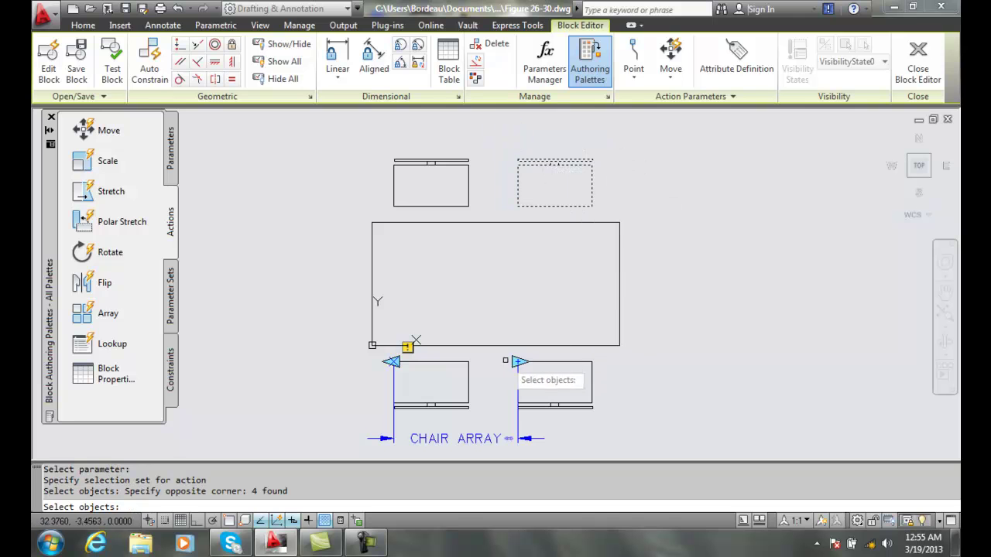
left_click(502, 352)
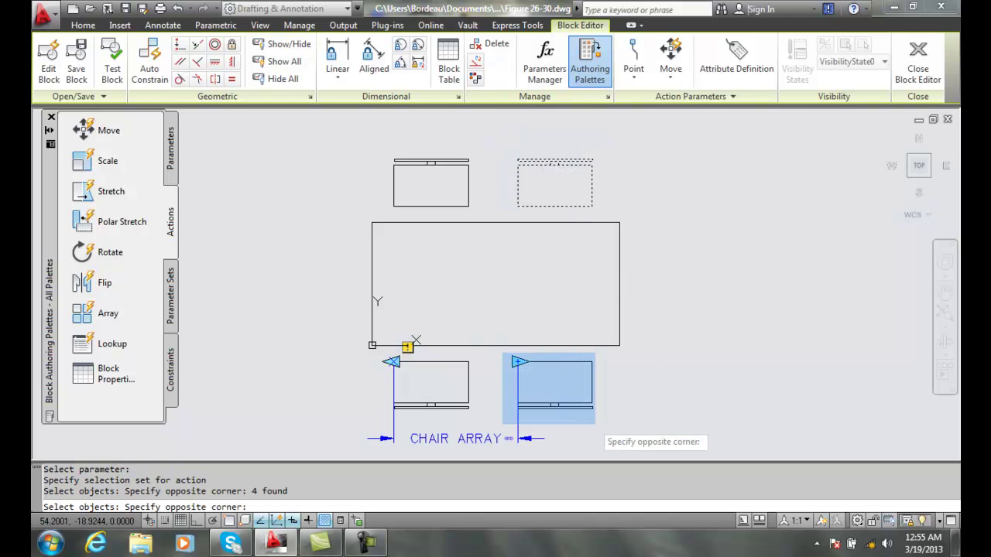
left_click(614, 423)
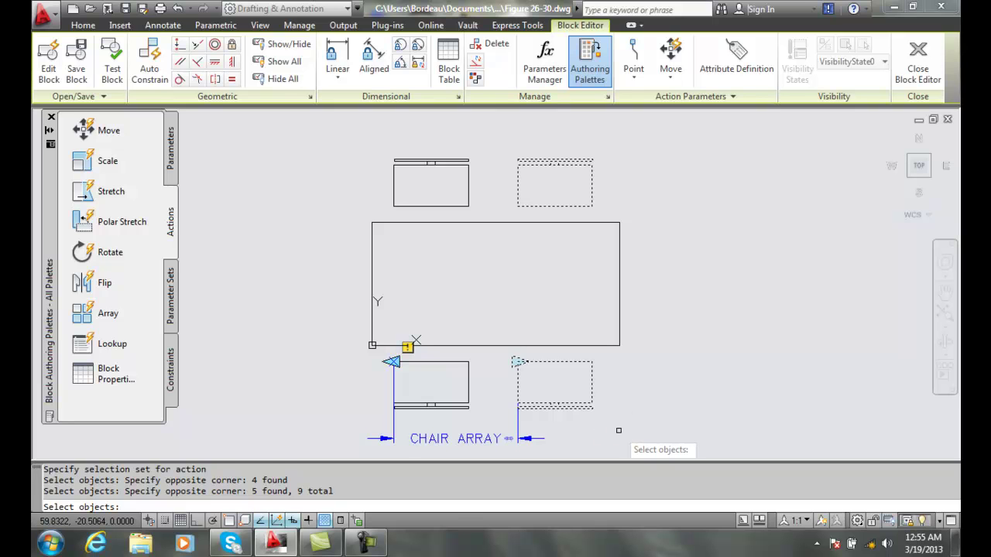
key("Return")
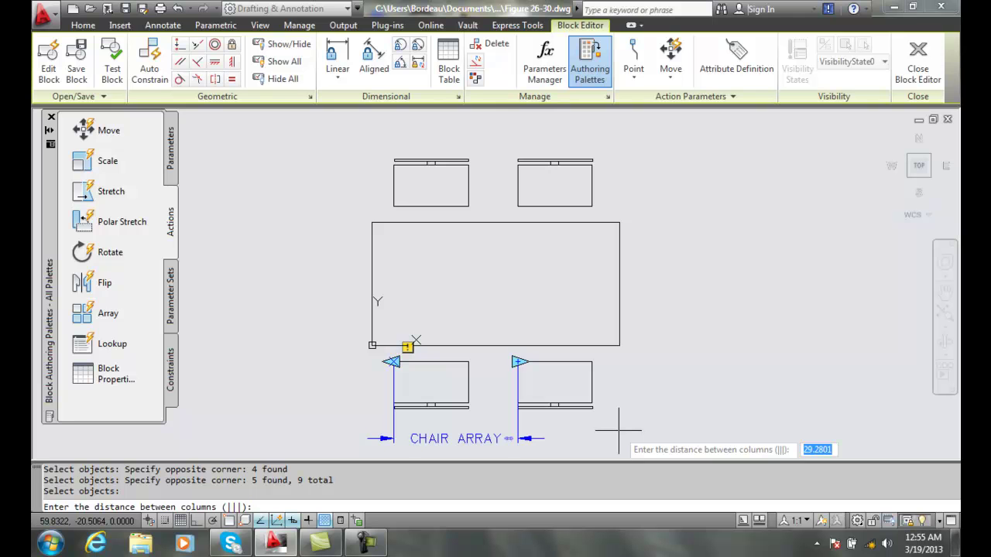
Set the array's column spacing to 30 using the upper chairs' corner endpoints
right_click(316, 199, "shift")
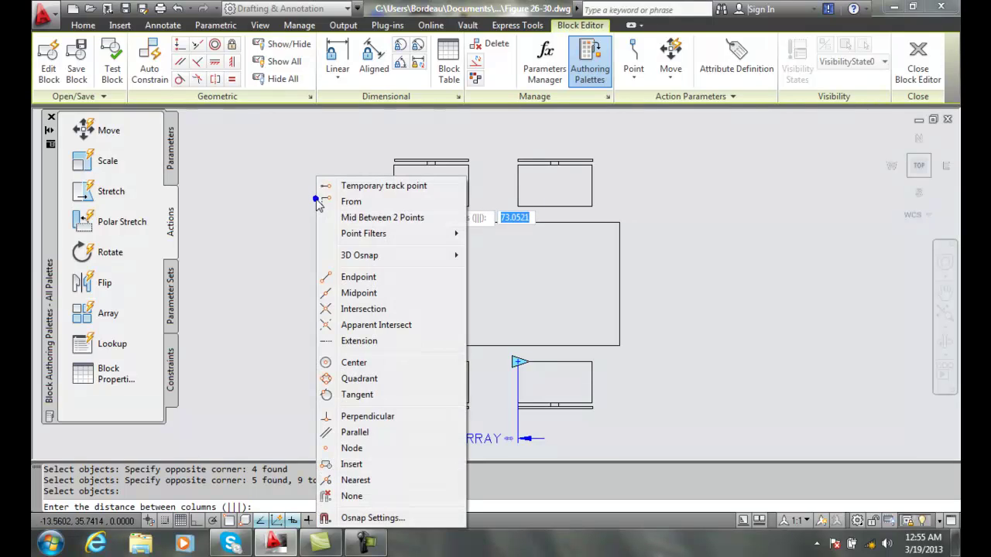
left_click(350, 273)
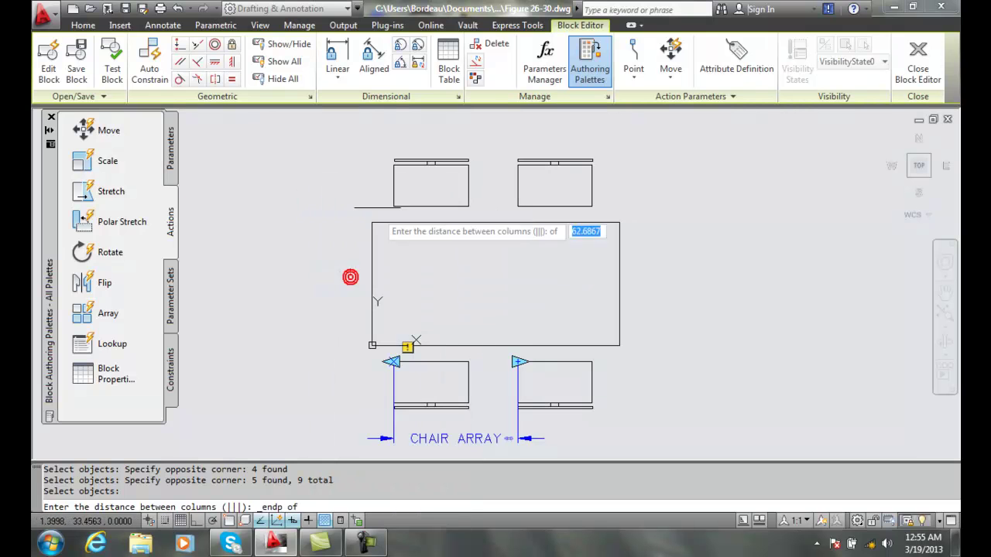
left_click(393, 207)
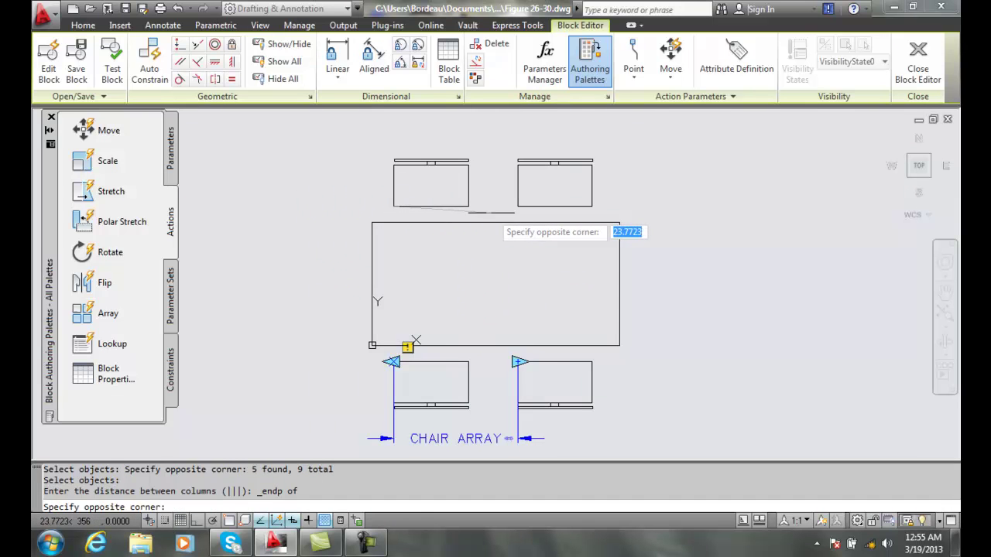
right_click(504, 208, "shift")
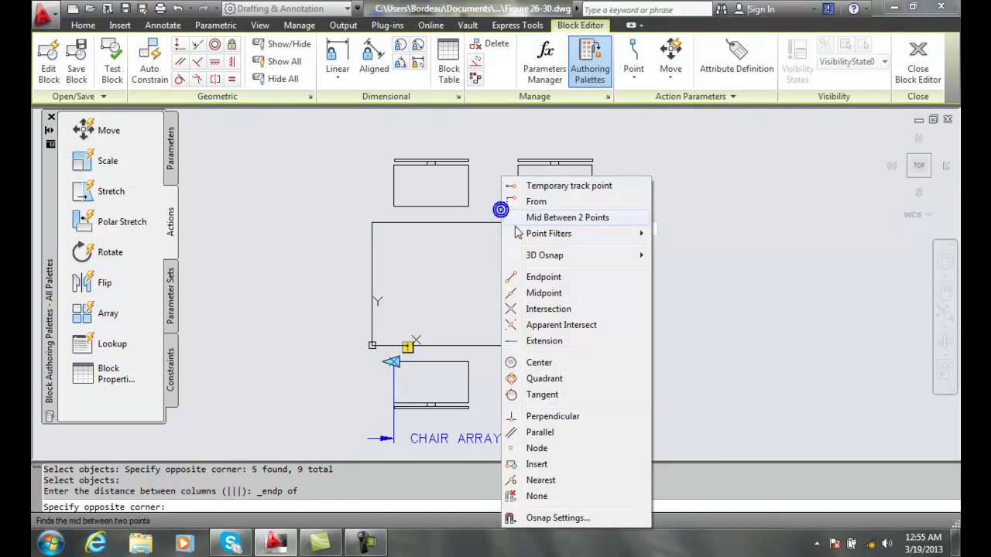
left_click(511, 274)
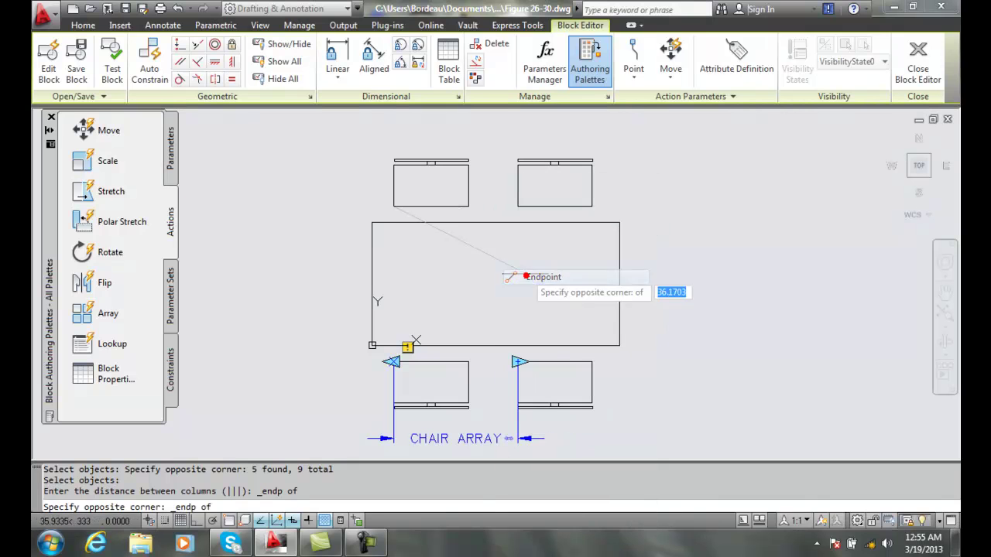
left_click(525, 206)
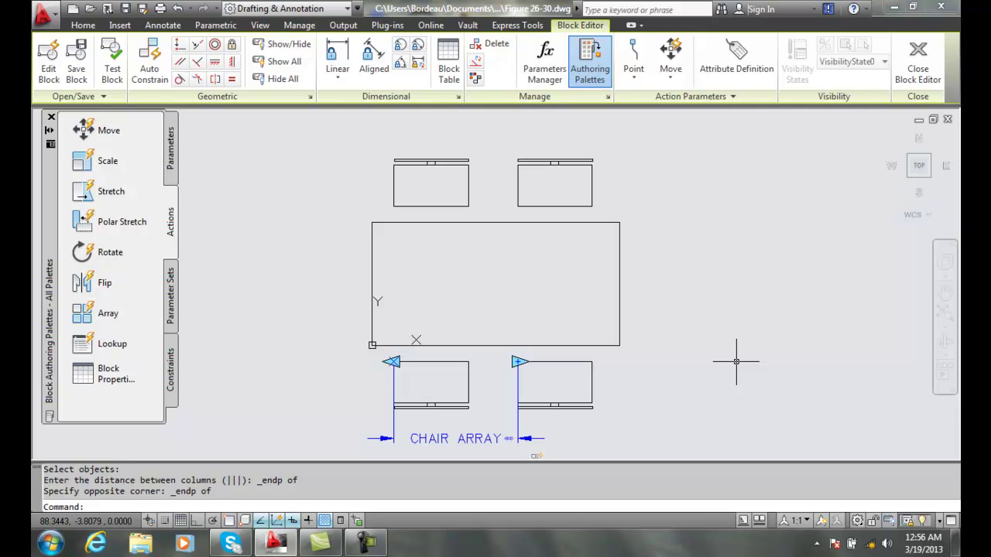
Add a Linear parameter along the table's 60-unit top edge, labelled above the upper chairs
left_click(171, 143)
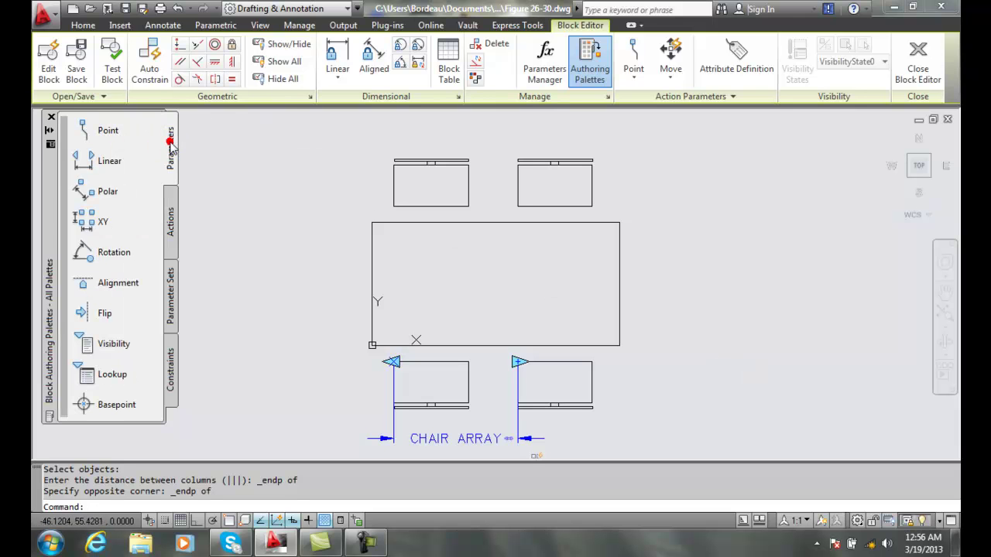
left_click(99, 164)
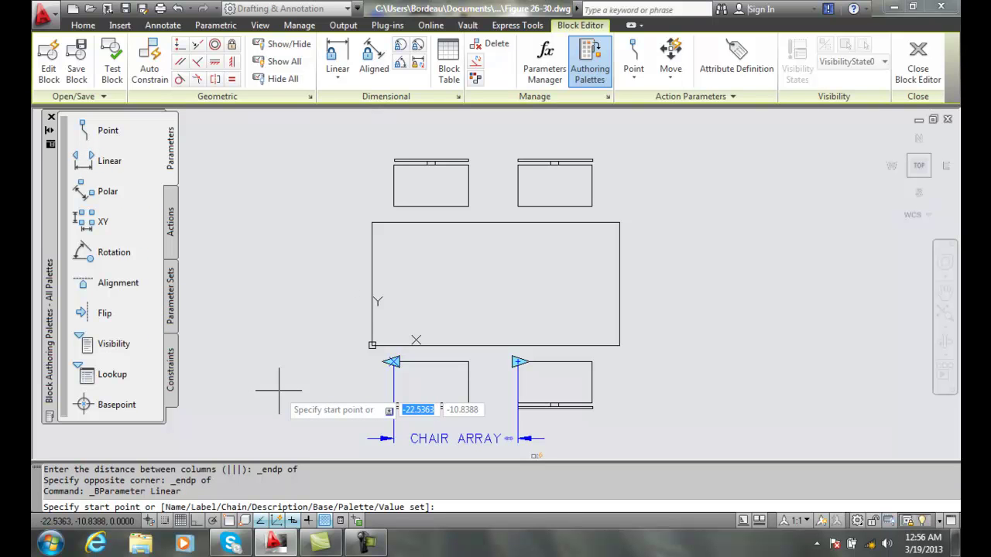
right_click(322, 238, "shift")
left_click(360, 276)
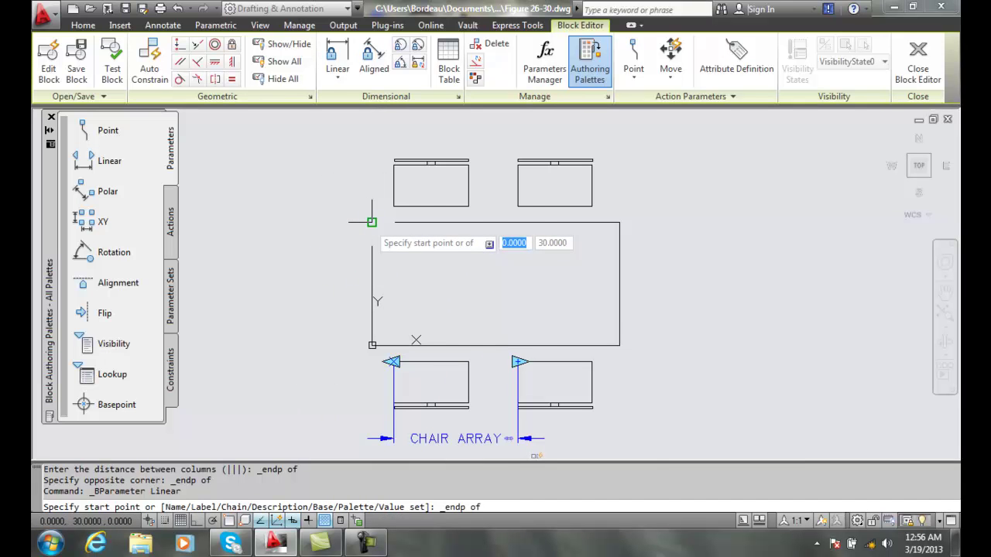
left_click(372, 222)
right_click(505, 266, "shift")
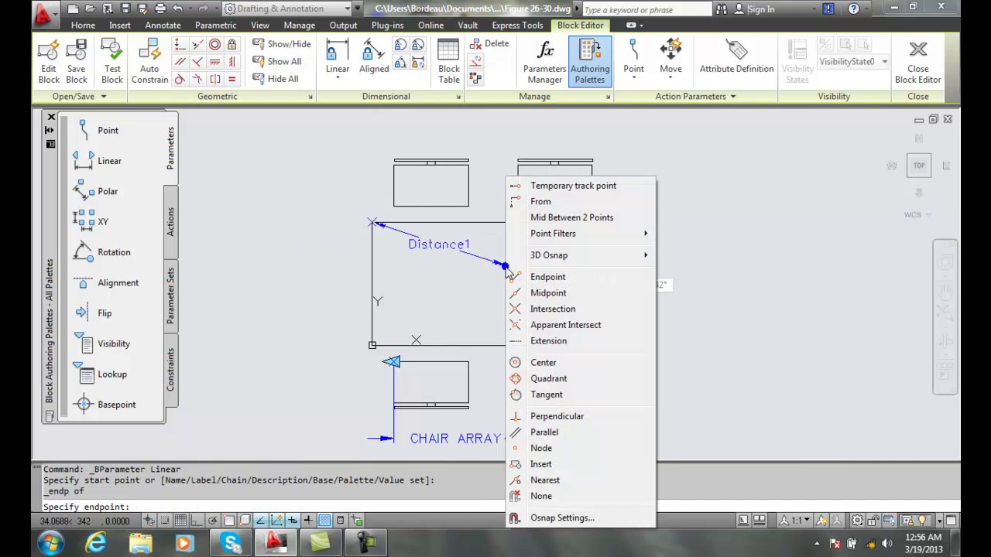
left_click(548, 276)
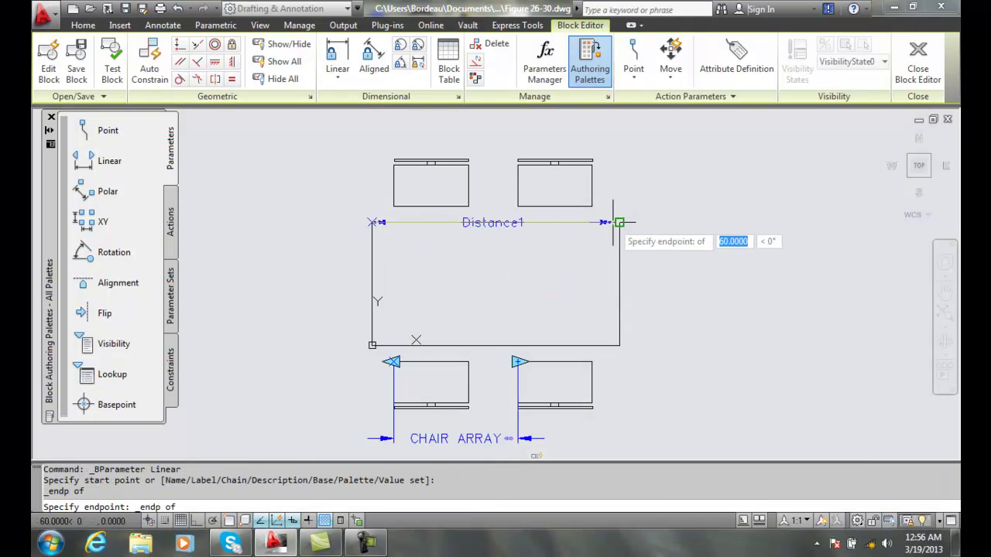
left_click(619, 223)
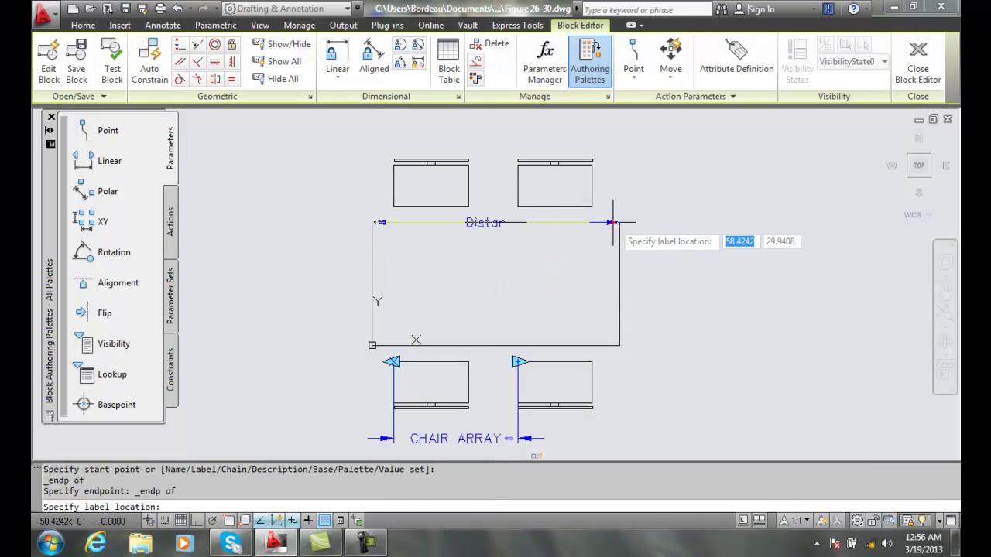
left_click(595, 137)
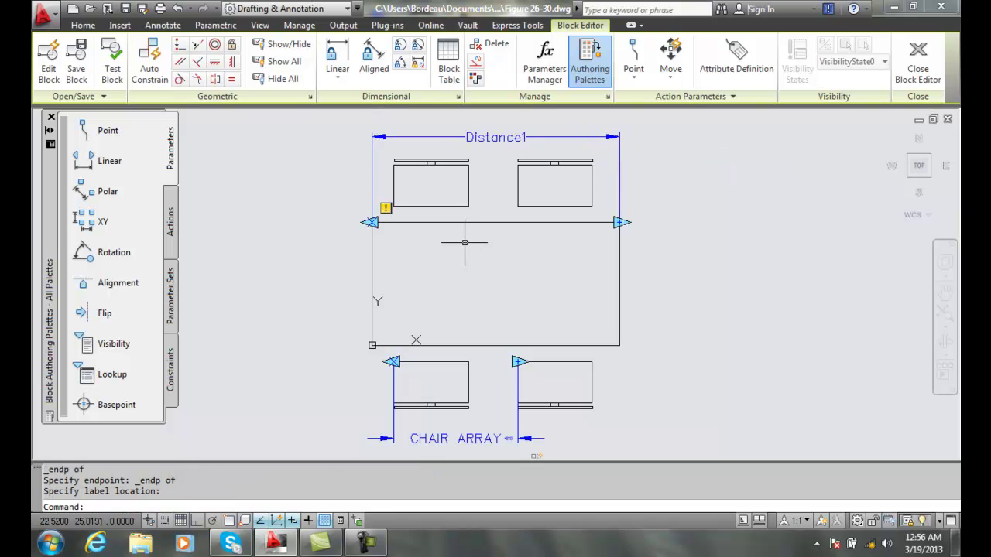
left_click(495, 137)
Change the table-top parameter's Distance name from Distance1 to TABLE STRETCH
right_click(485, 137)
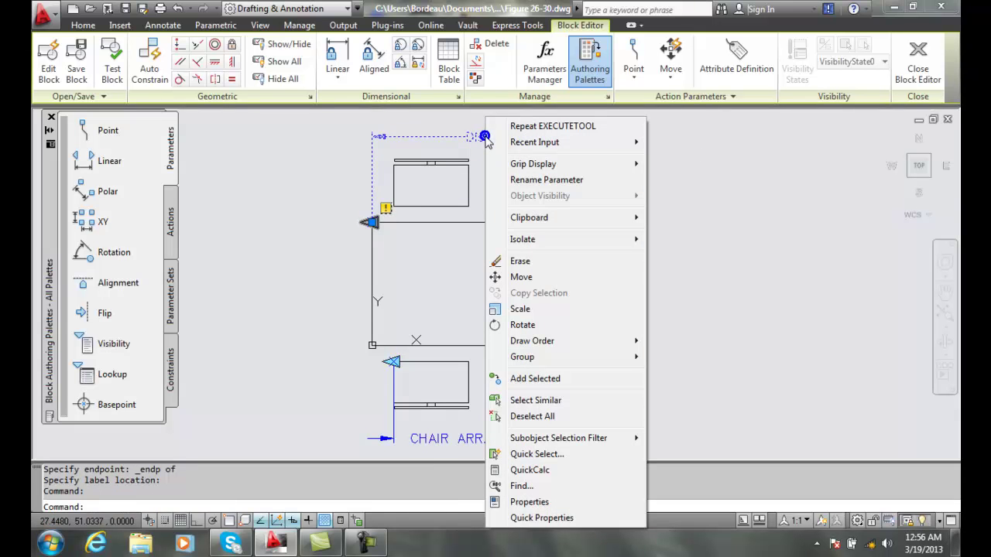
left_click(512, 502)
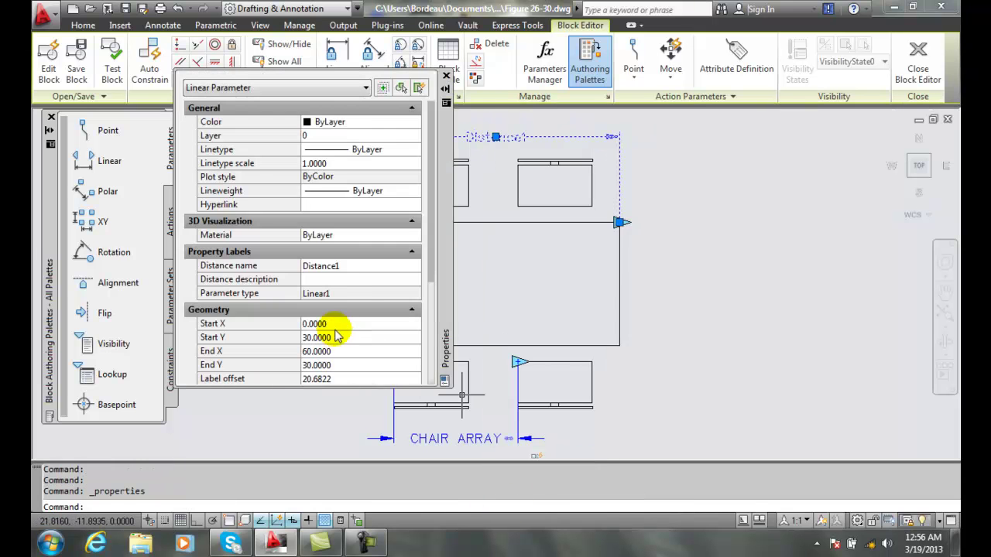
left_click(326, 265)
type("TABLE STRETCH")
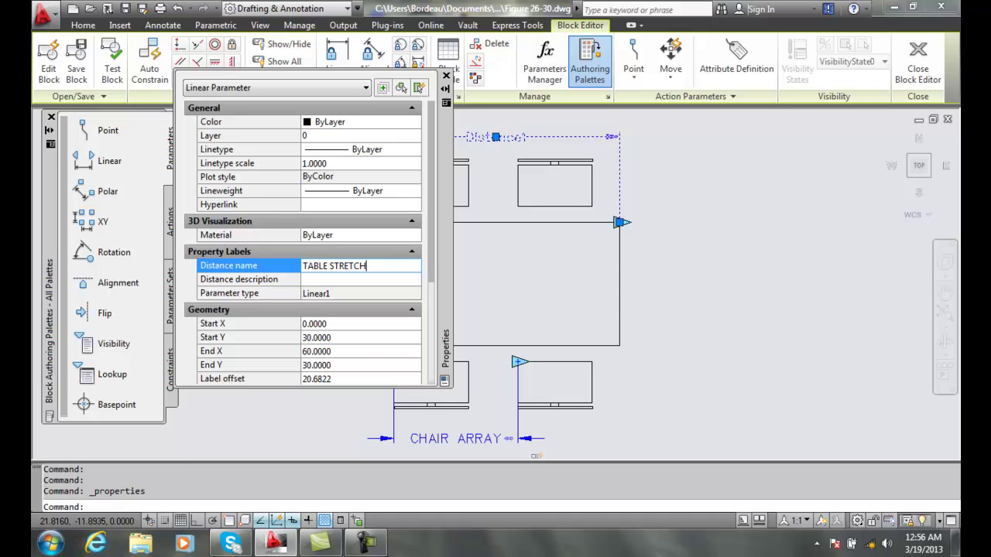
left_click(333, 279)
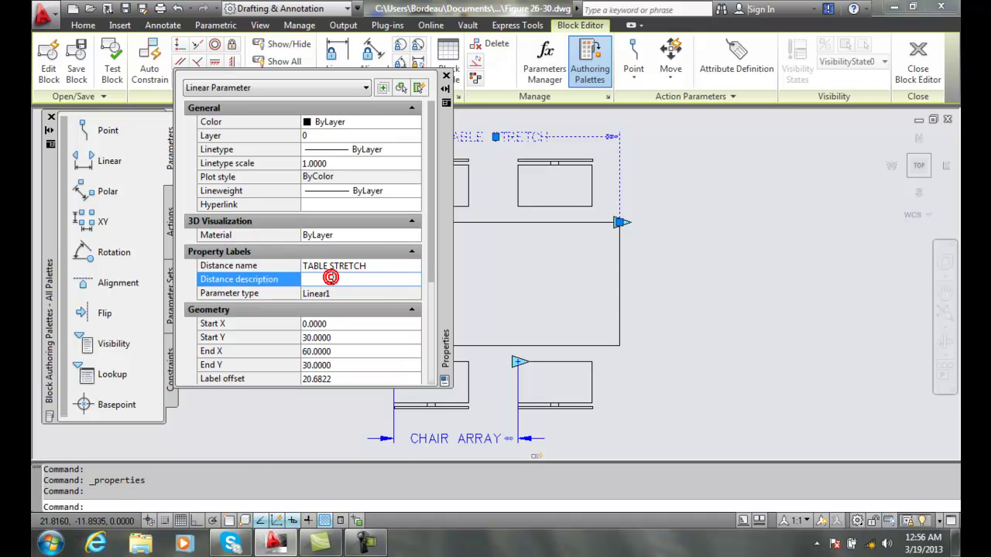
left_click(446, 75)
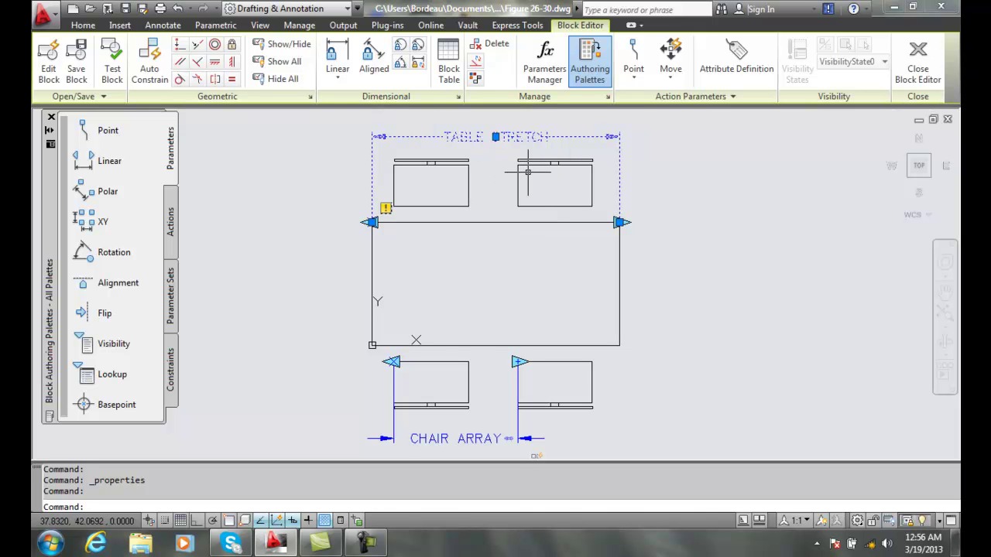
Set TABLE STRETCH's Number of Grips to 1 in Properties, then deselect it
right_click(510, 137)
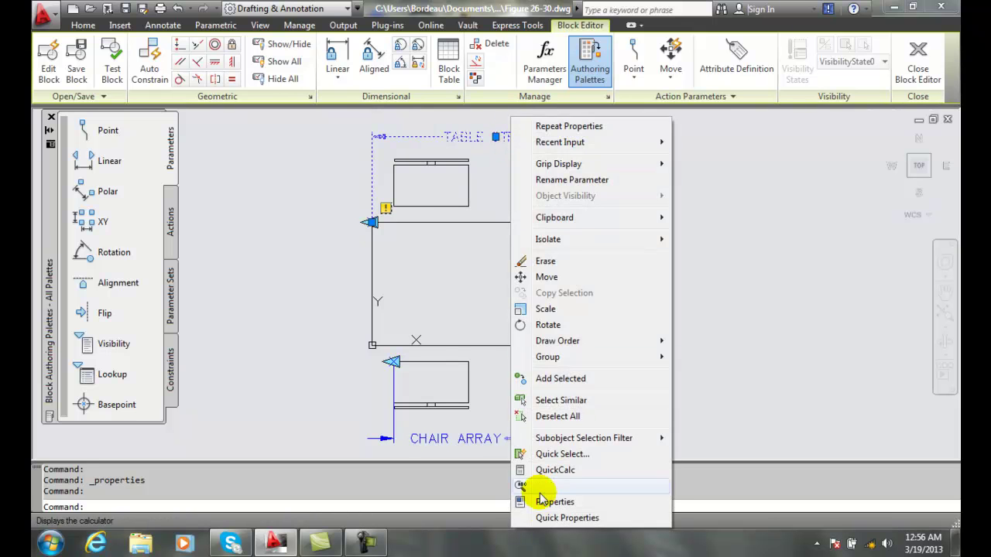
left_click(531, 503)
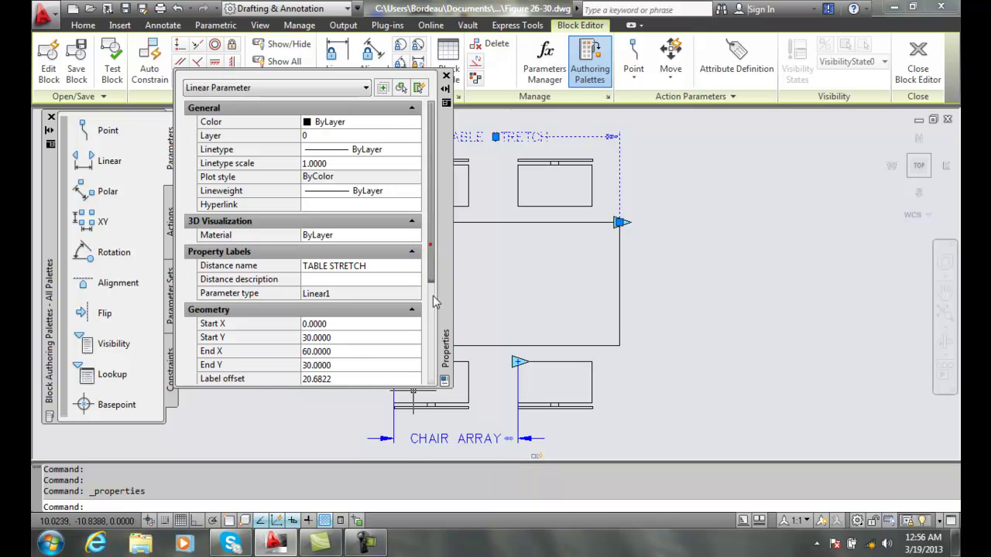
scroll(434, 371, "down", 5)
left_click(313, 367)
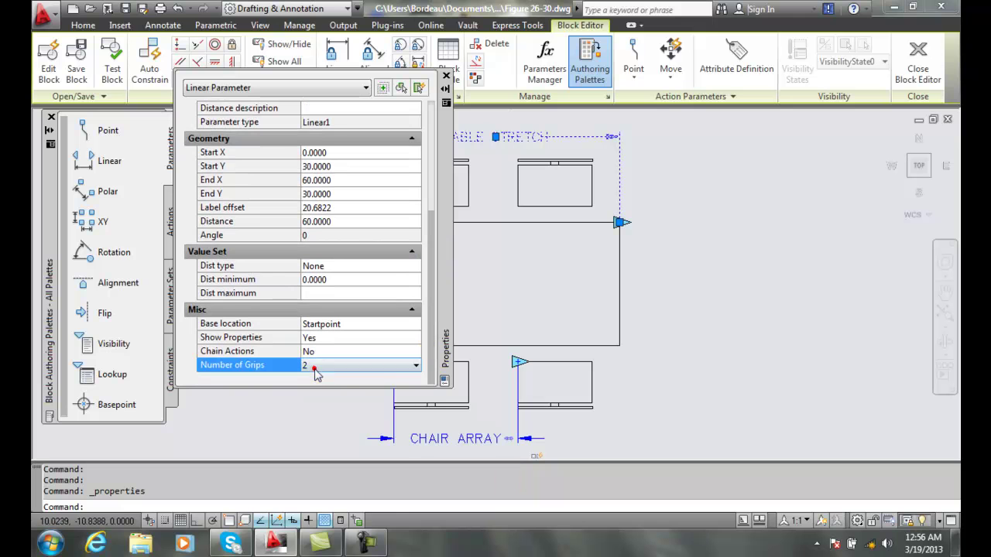
left_click(416, 367)
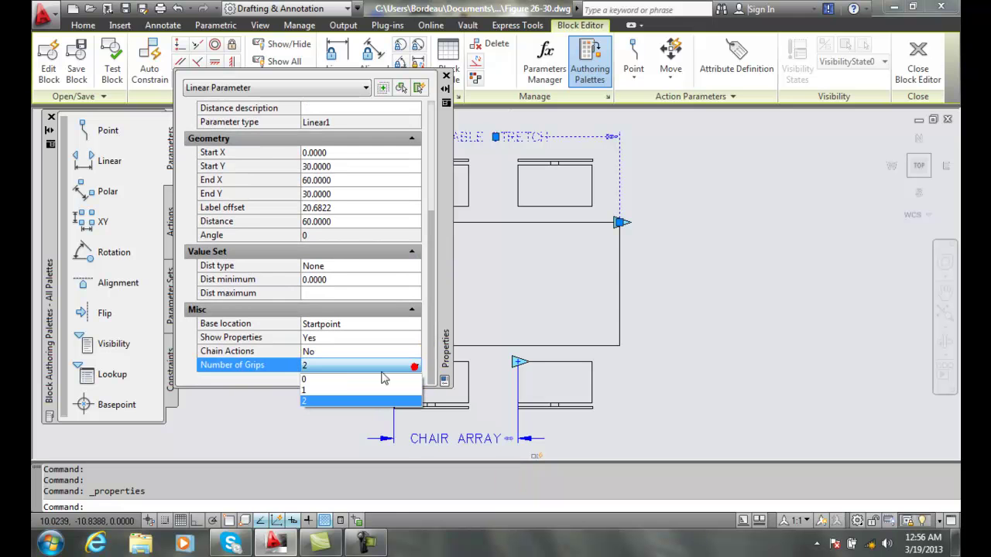
left_click(332, 391)
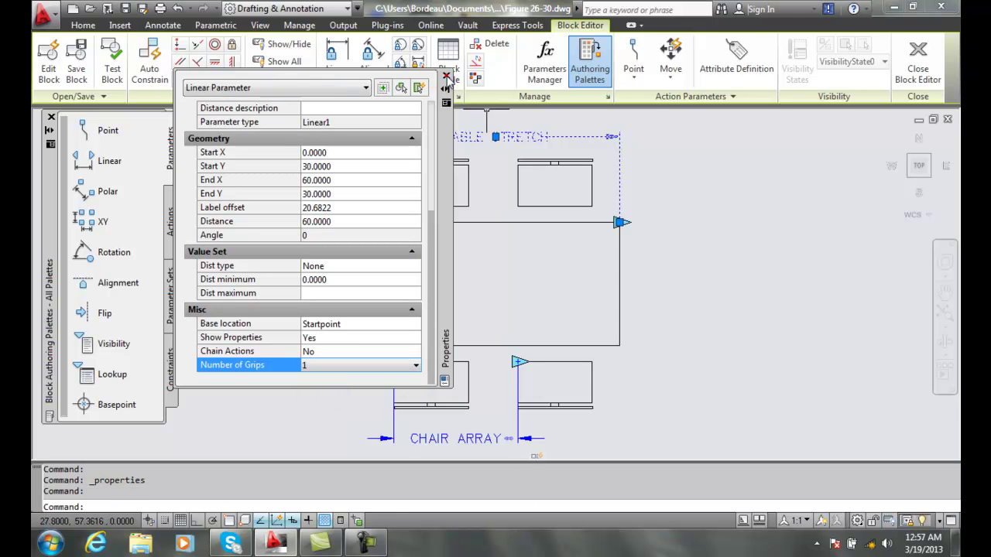
left_click(447, 77)
key("Escape")
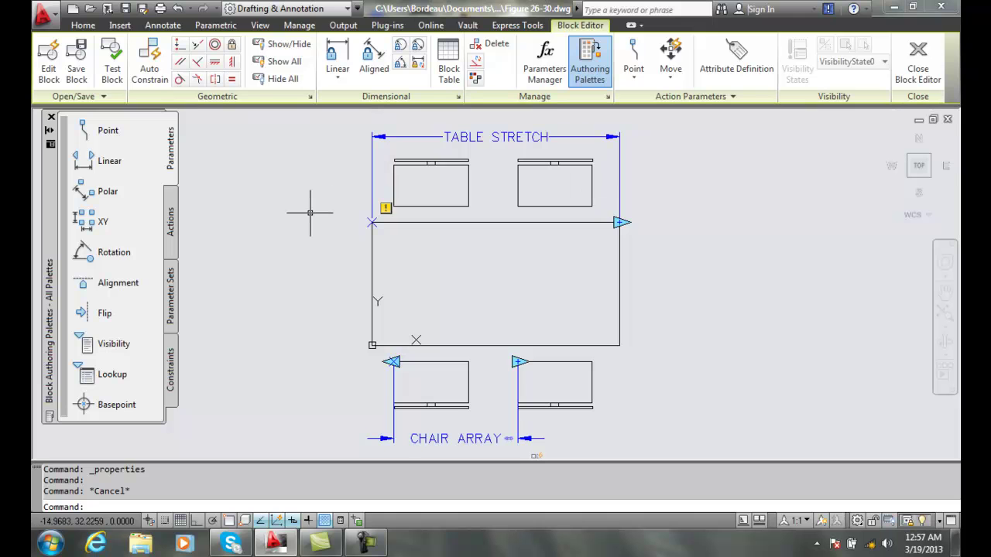
Add a Stretch action linked to TABLE STRETCH's right-end grip point
left_click(173, 220)
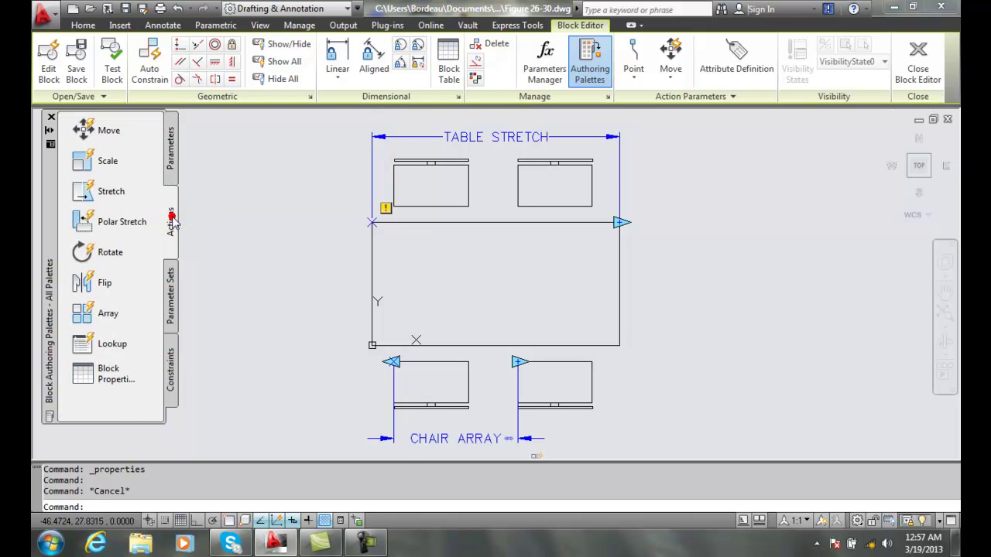
left_click(109, 195)
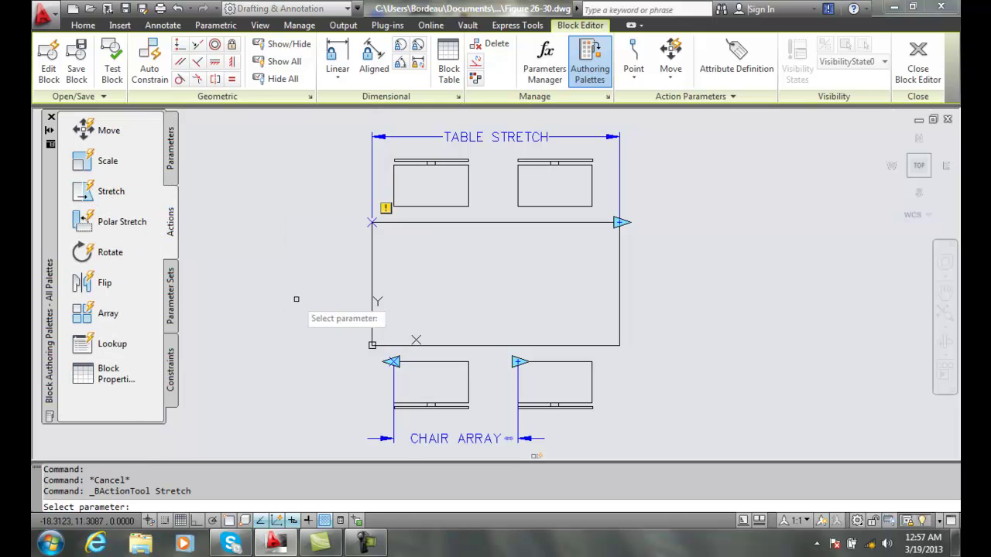
left_click(526, 137)
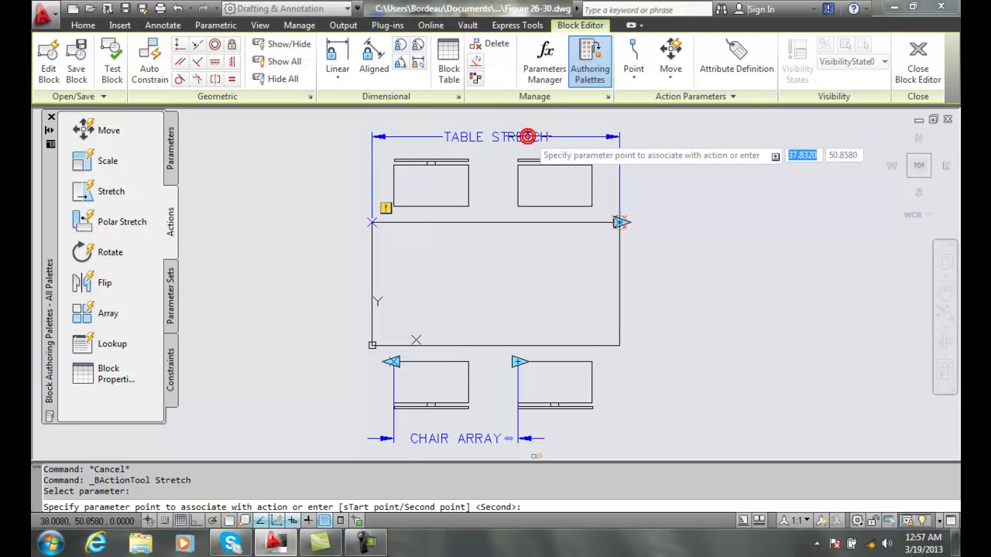
left_click(622, 222)
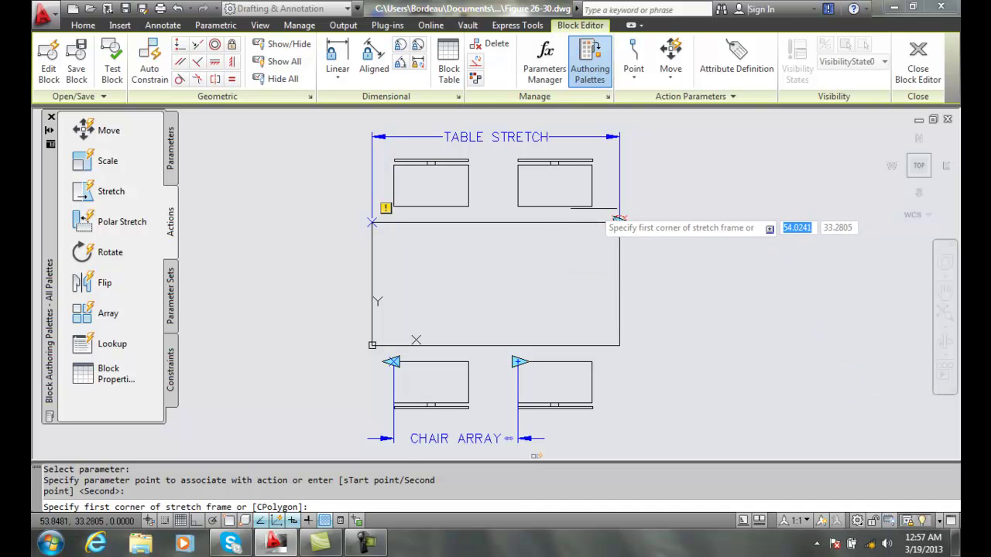
Frame the table's right end, crossing-select its edge lines to stretch, and save the block
left_click(586, 209)
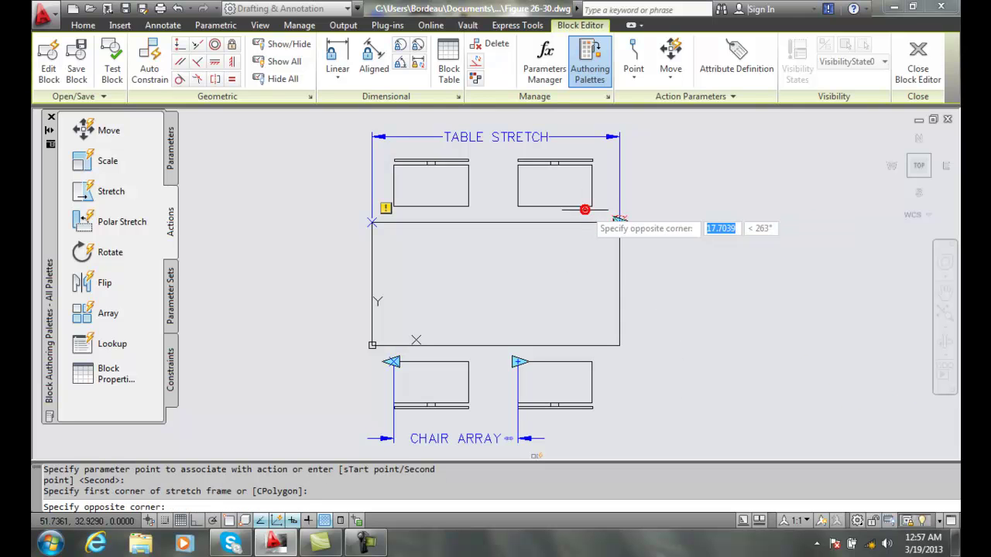
left_click(663, 357)
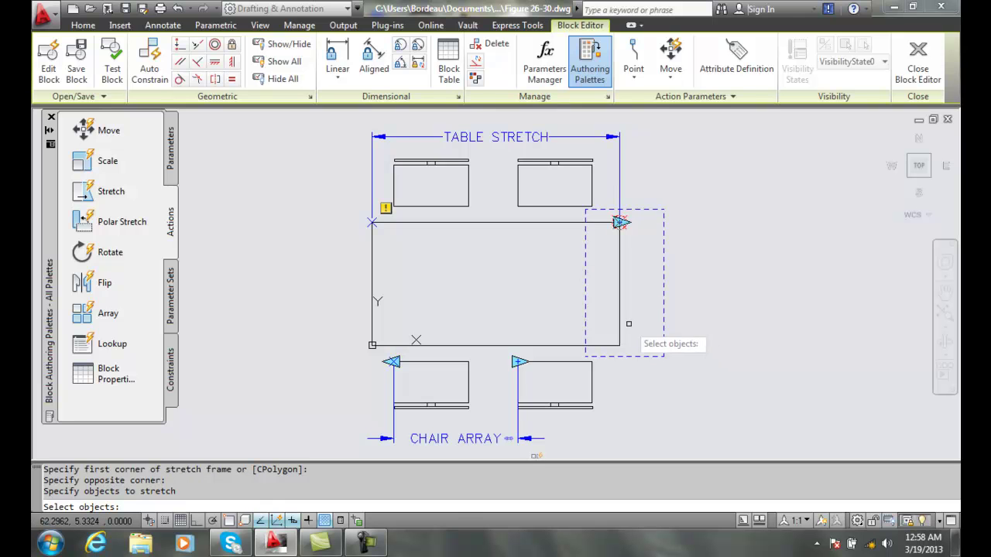
left_click(645, 214)
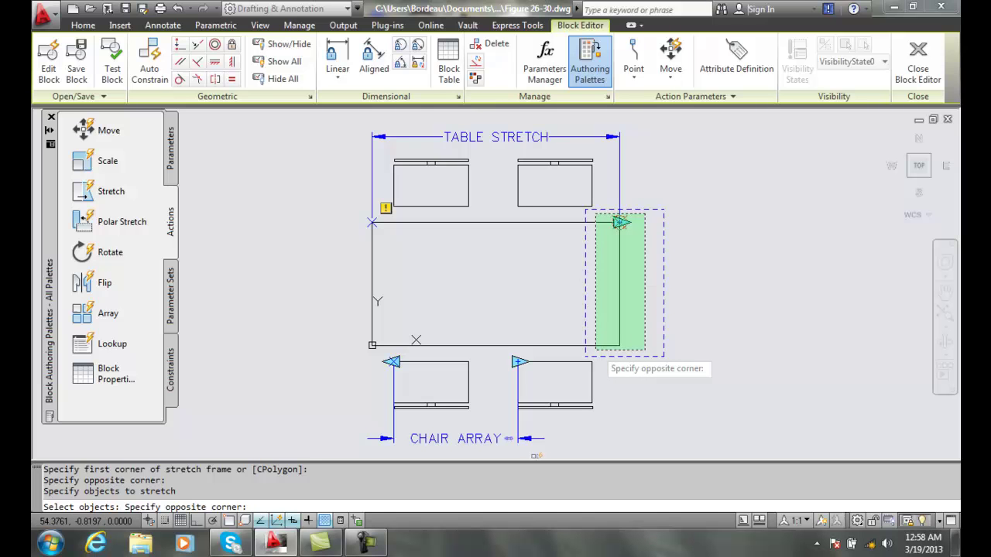
left_click(595, 349)
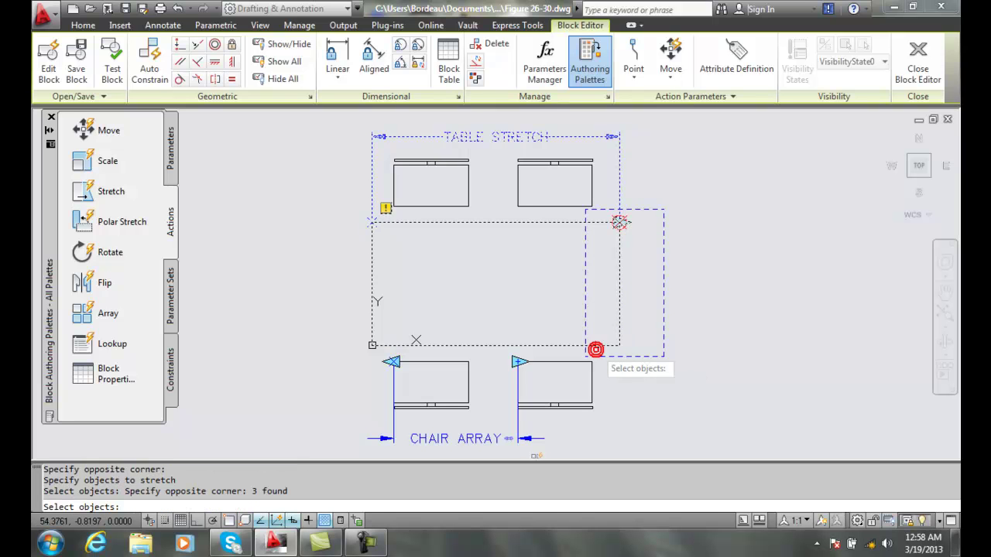
key("Return")
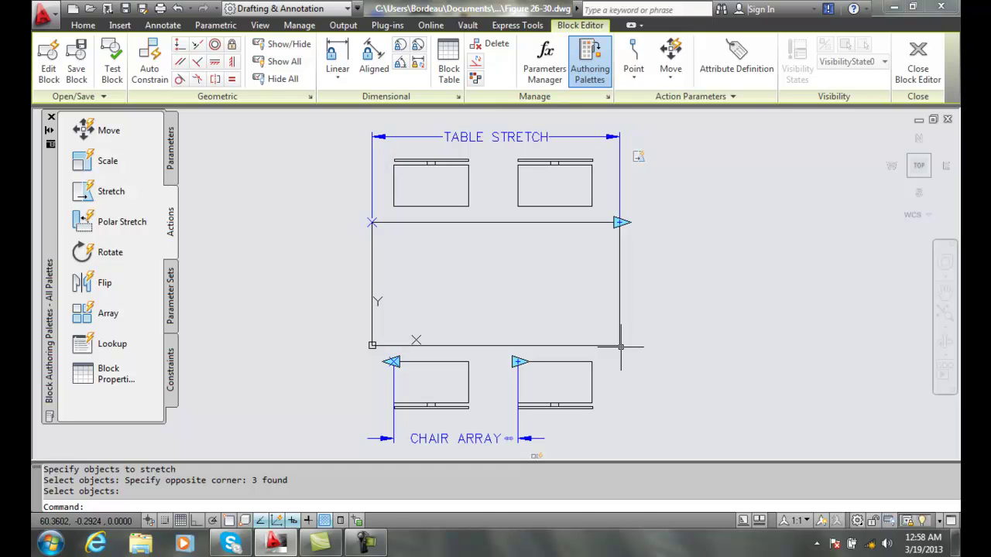
left_click(76, 70)
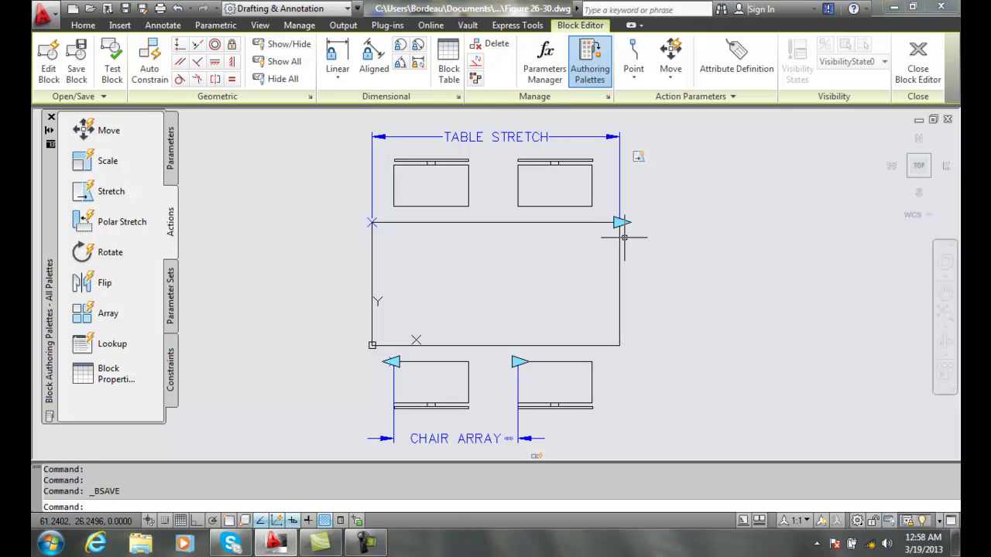